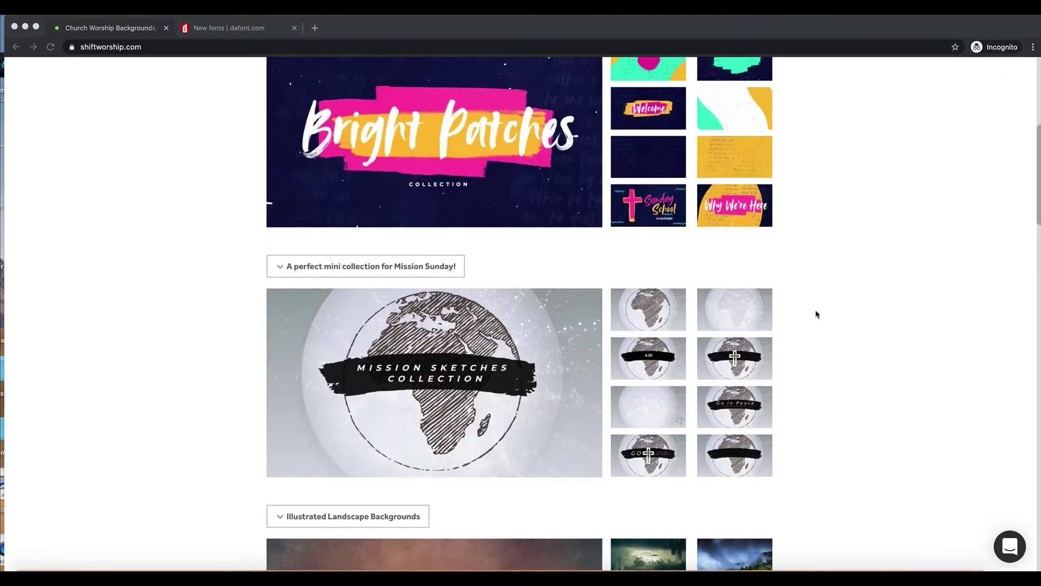
- Open the Shift Worship site's full Collections page from its homepage
{"action": "scroll", "coordinate": [816, 315], "scroll_direction": "down", "scroll_amount": 5}
{"action": "scroll", "coordinate": [816, 317], "scroll_direction": "down", "scroll_amount": 4}
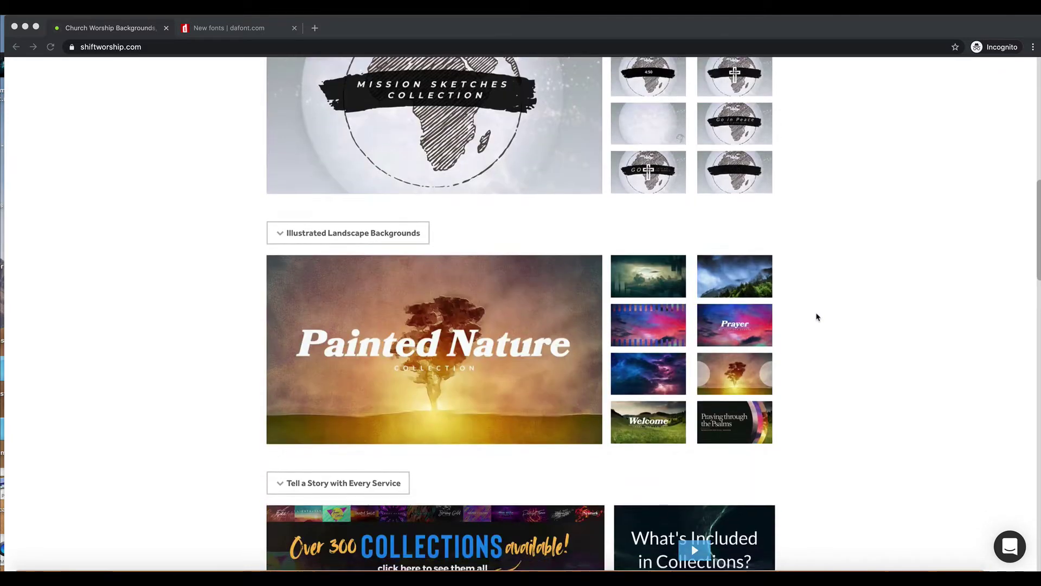
{"action": "scroll", "coordinate": [816, 317], "scroll_direction": "up", "scroll_amount": 2}
{"action": "scroll", "coordinate": [817, 316], "scroll_direction": "up", "scroll_amount": 5}
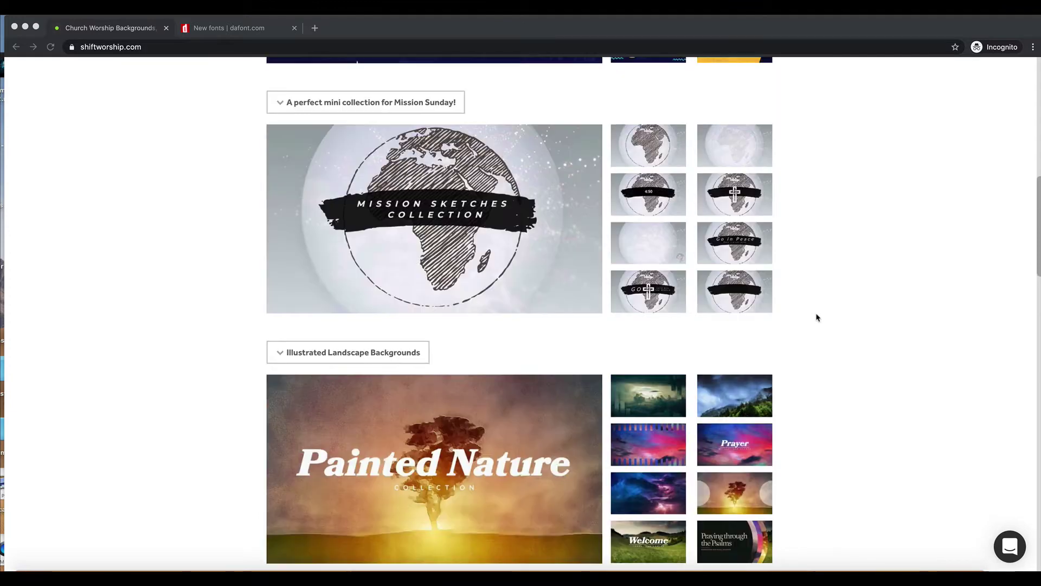
{"action": "scroll", "coordinate": [818, 317], "scroll_direction": "up", "scroll_amount": 10}
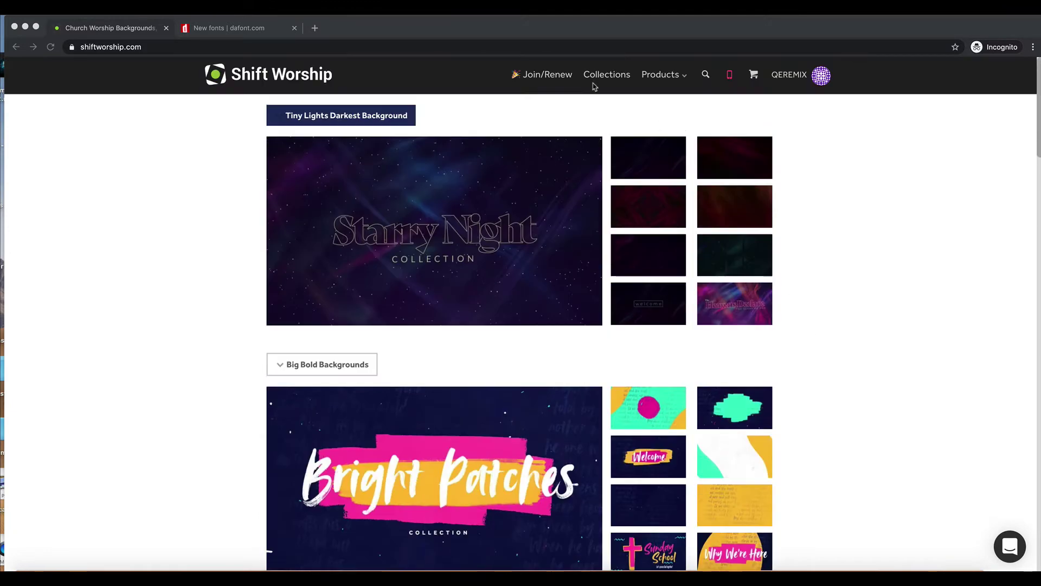
{"action": "left_click", "coordinate": [601, 77]}
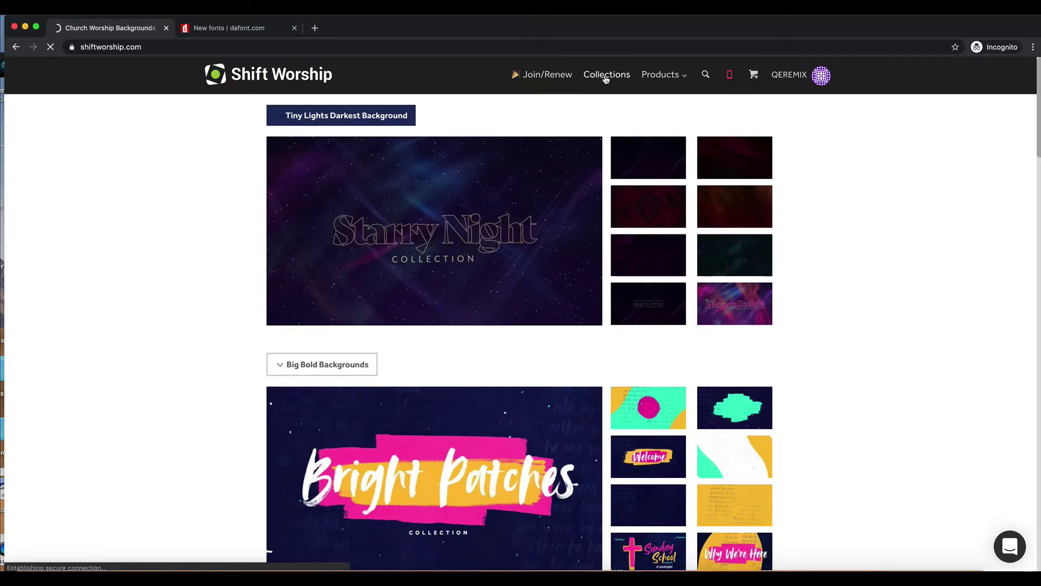
{"action": "left_click", "coordinate": [606, 80]}
- Go to page 2 of the collections listing and open the Color Waves collection
{"action": "scroll", "coordinate": [163, 245], "scroll_direction": "down", "scroll_amount": 3}
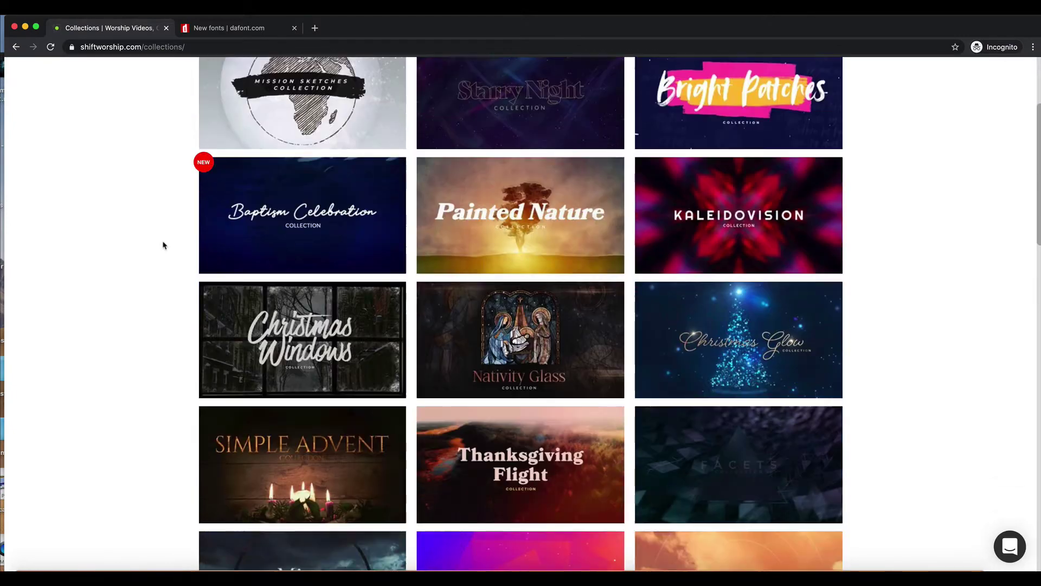
{"action": "scroll", "coordinate": [163, 245], "scroll_direction": "down", "scroll_amount": 3}
{"action": "scroll", "coordinate": [163, 245], "scroll_direction": "down", "scroll_amount": 15}
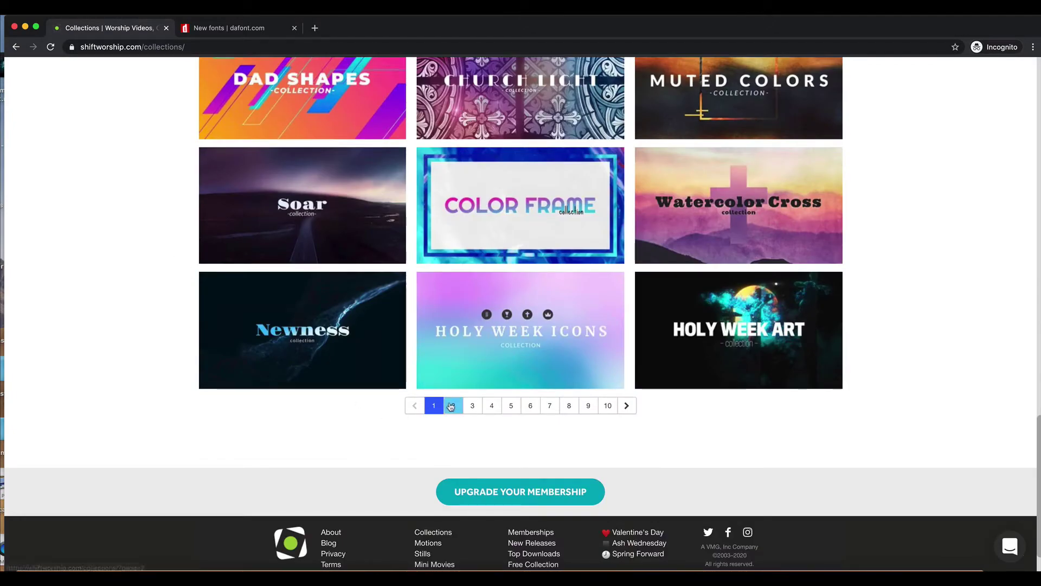
{"action": "left_click", "coordinate": [451, 407]}
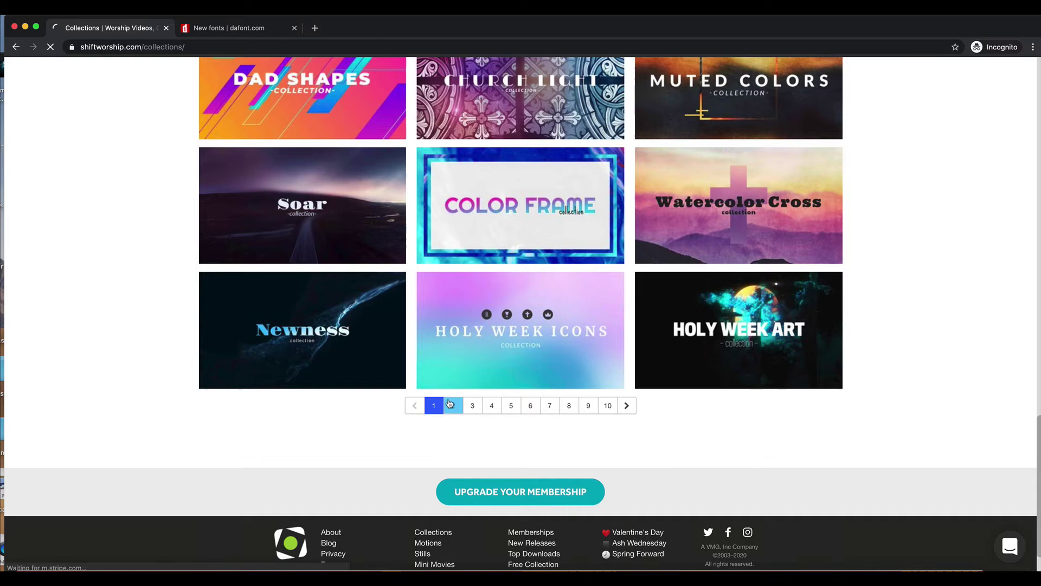
{"action": "scroll", "coordinate": [149, 317], "scroll_direction": "down", "scroll_amount": 5}
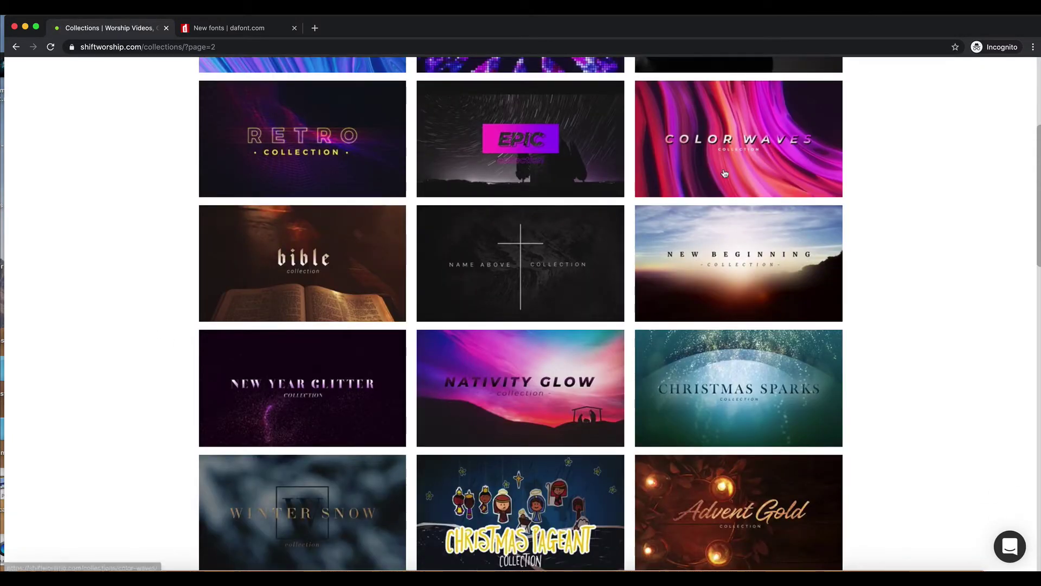
{"action": "left_click", "coordinate": [725, 173]}
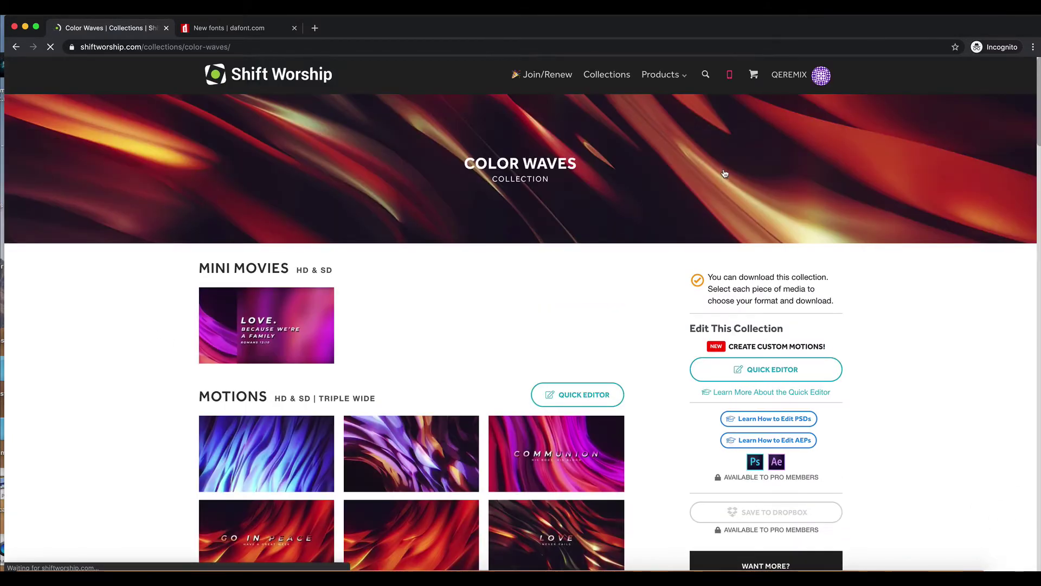
- Launch the Quick Editor for the collection and choose the purple-and-orange waves background as an HD motion
{"action": "scroll", "coordinate": [592, 342], "scroll_direction": "down", "scroll_amount": 3}
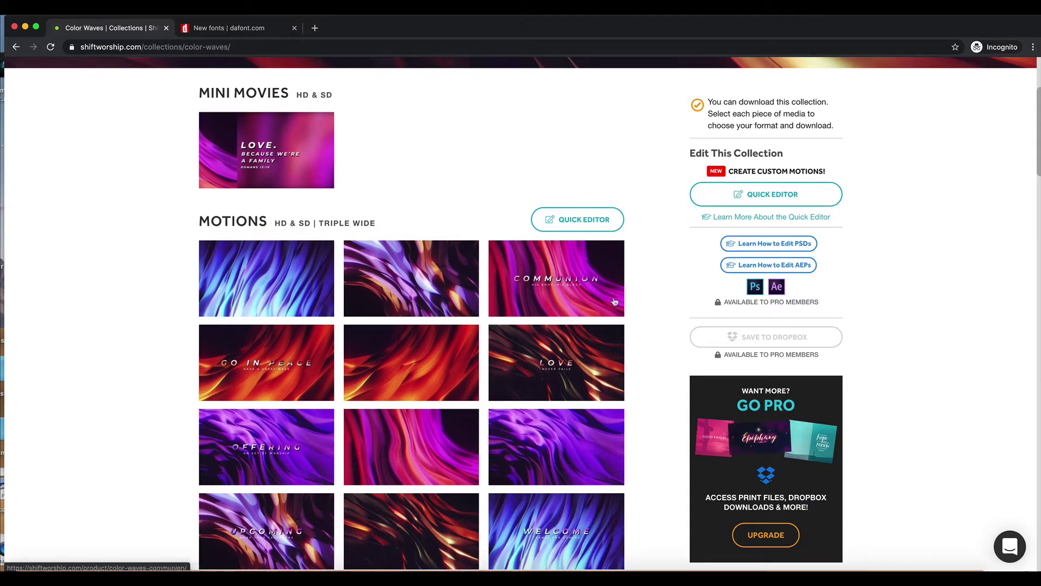
{"action": "left_click", "coordinate": [774, 196]}
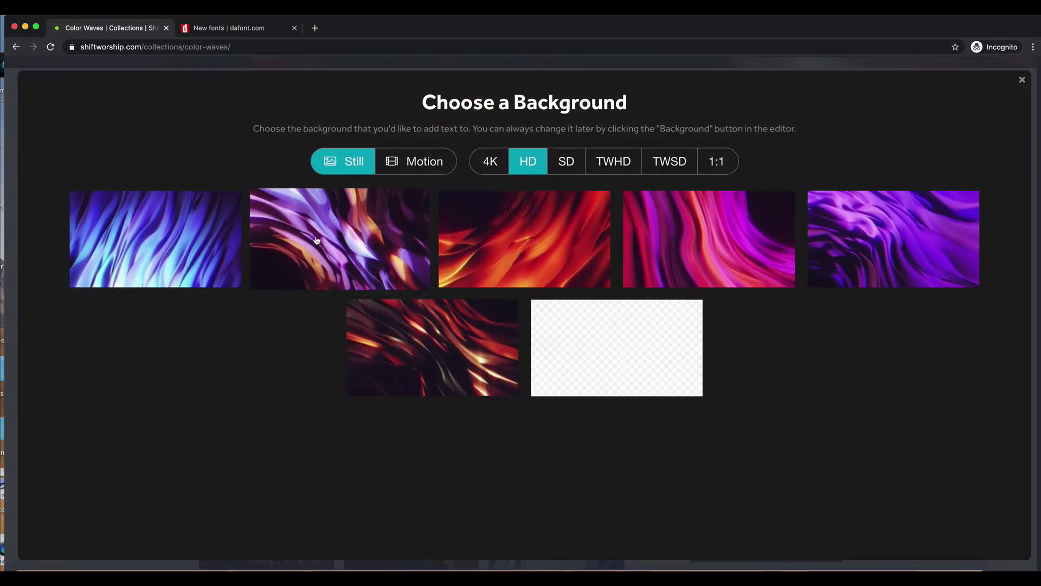
{"action": "left_click", "coordinate": [419, 170]}
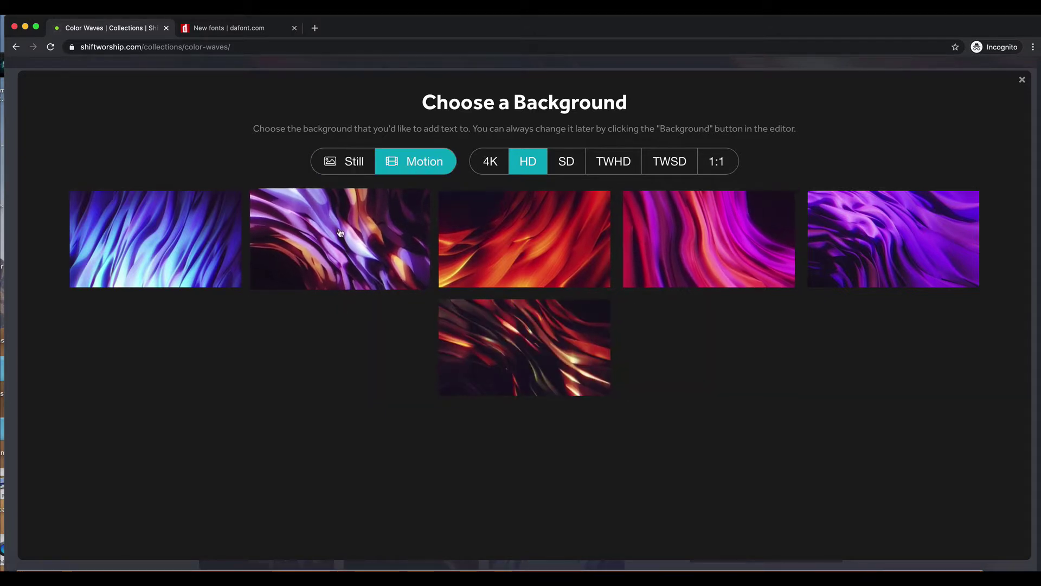
{"action": "left_click", "coordinate": [386, 282]}
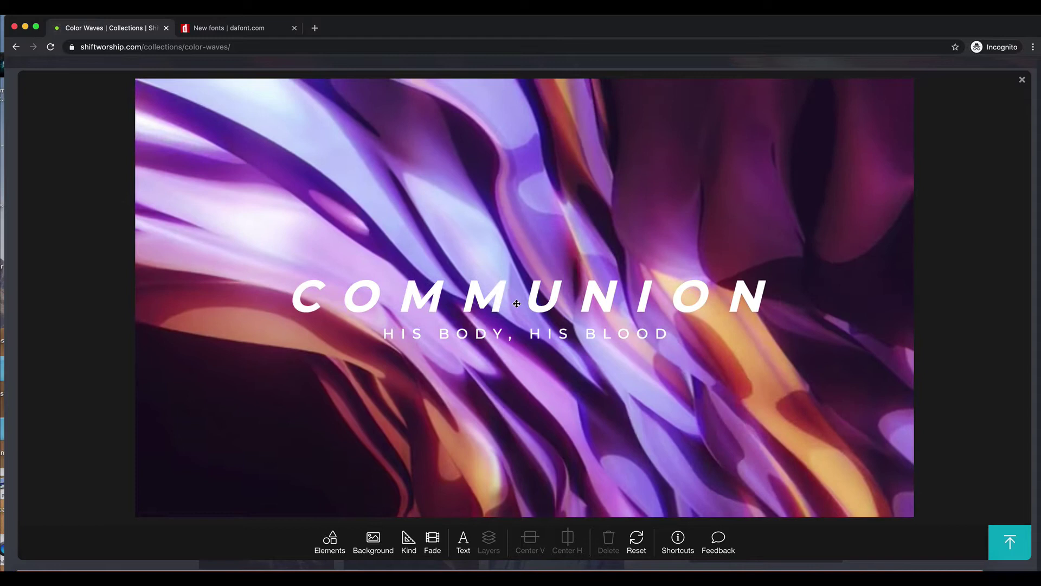
- Shrink the COMMUNION title slightly and reposition it just above the HIS BODY, HIS BLOOD subtitle
{"action": "left_click", "coordinate": [543, 287]}
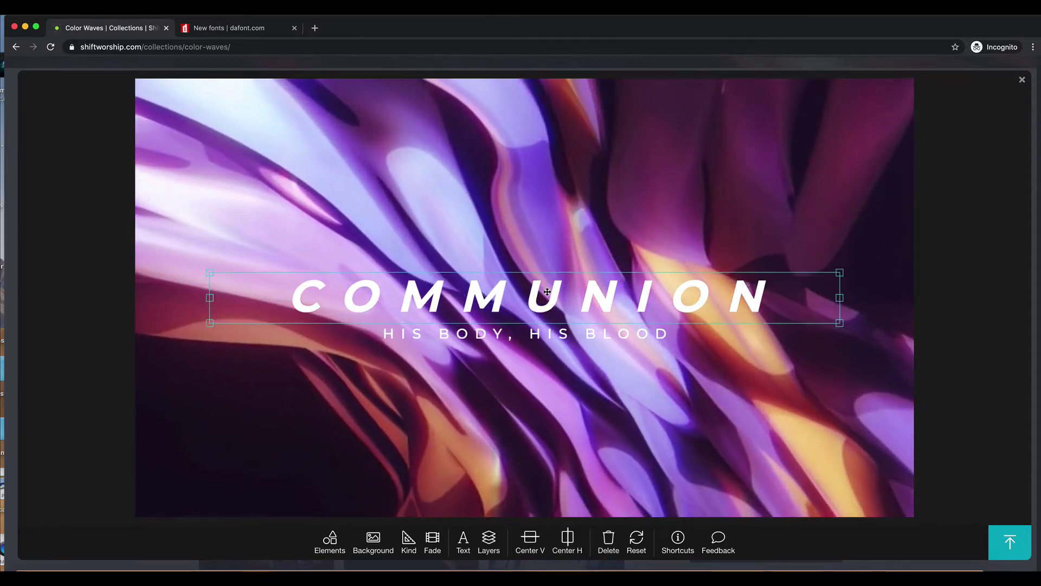
{"action": "left_click_drag", "start_coordinate": [543, 285], "coordinate": [542, 279]}
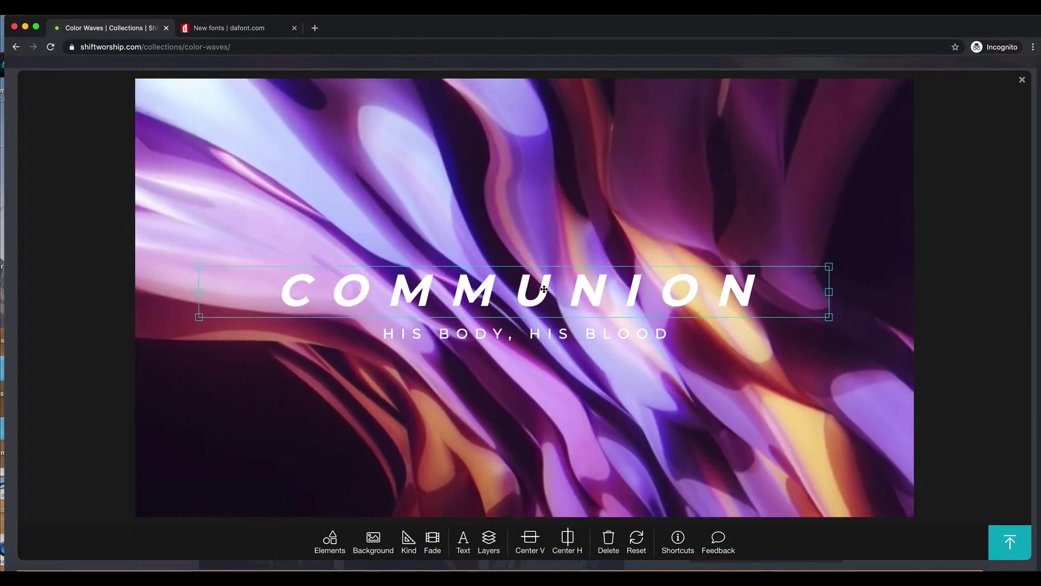
{"action": "mouse_move", "coordinate": [829, 317]}
{"action": "left_mouse_down"}
{"action": "mouse_move", "coordinate": [789, 302]}
{"action": "mouse_move", "coordinate": [815, 311]}
{"action": "left_mouse_up"}
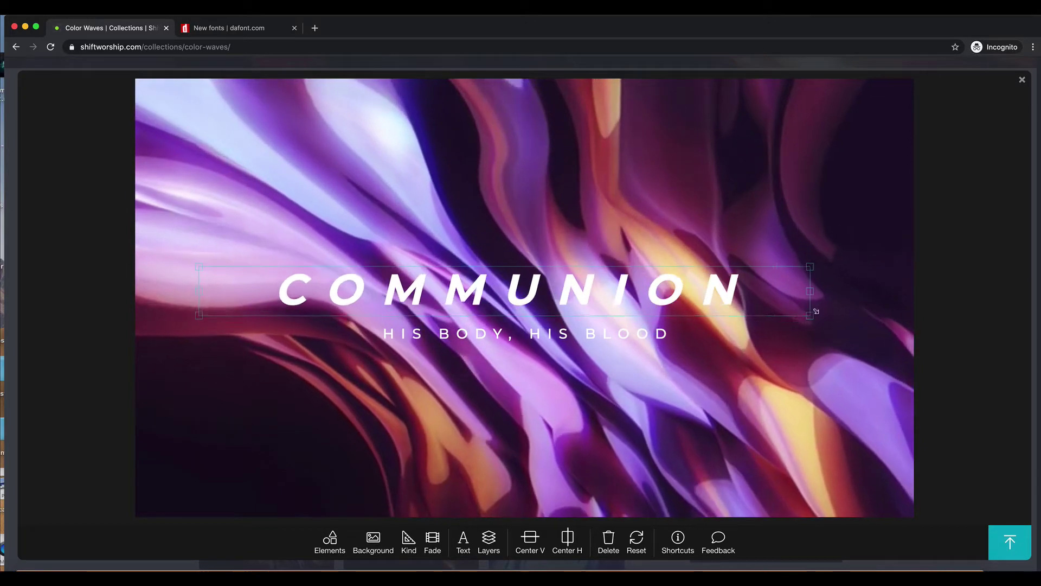
{"action": "left_click_drag", "start_coordinate": [662, 297], "coordinate": [675, 300]}
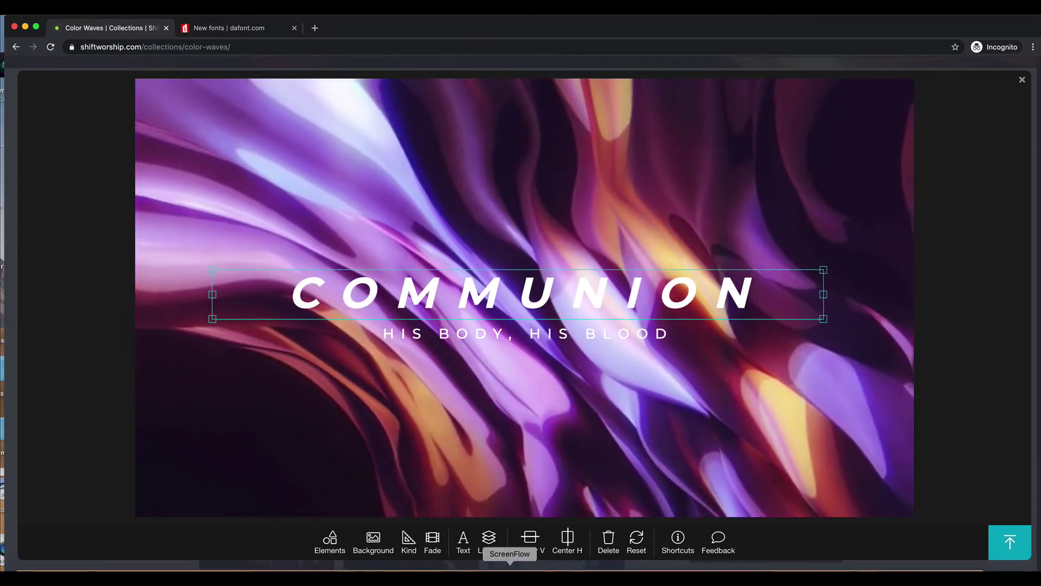
- Open the COMMUNION title's text settings, review the available fonts and reveal the advanced area for using your own fonts
{"action": "left_click", "coordinate": [462, 542]}
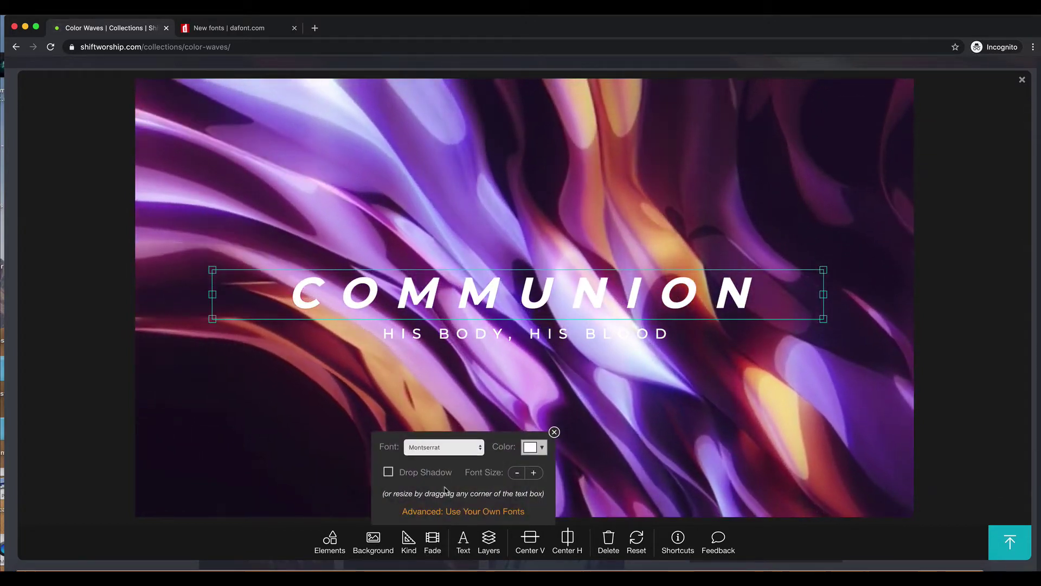
{"action": "left_click", "coordinate": [446, 453]}
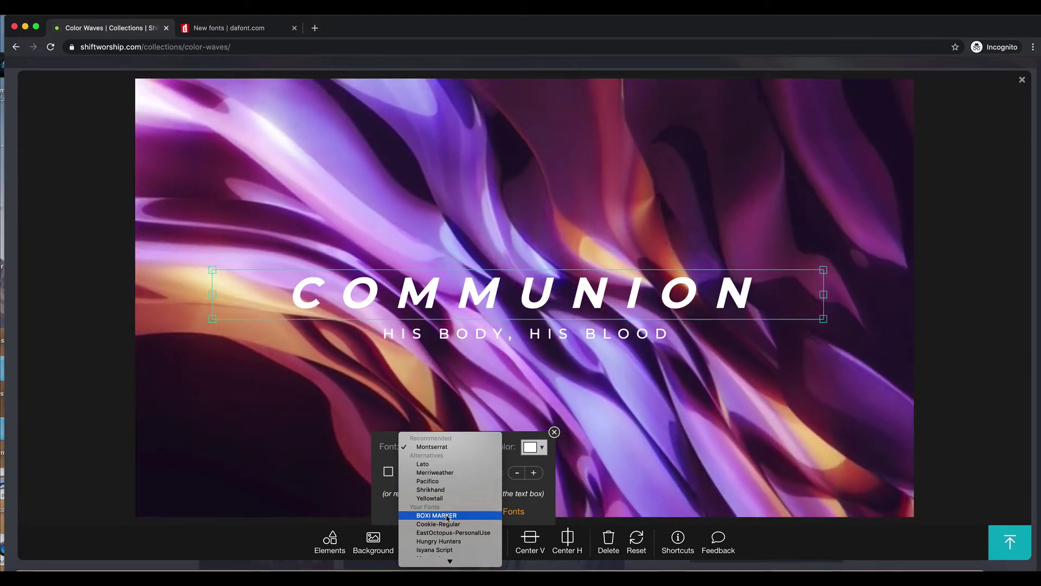
{"action": "scroll", "coordinate": [447, 517], "scroll_direction": "down", "scroll_amount": 2}
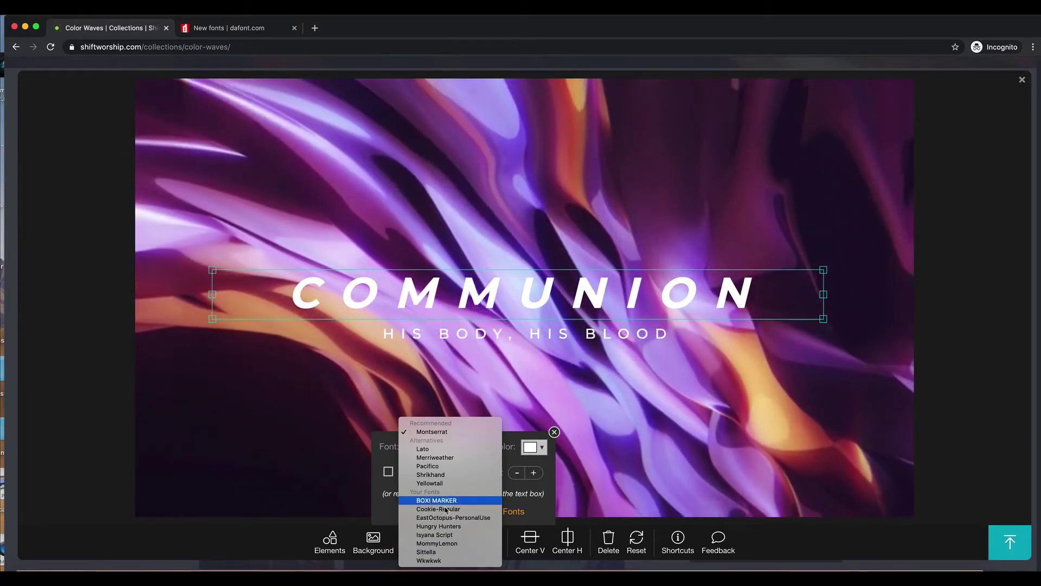
{"action": "left_click", "coordinate": [617, 489]}
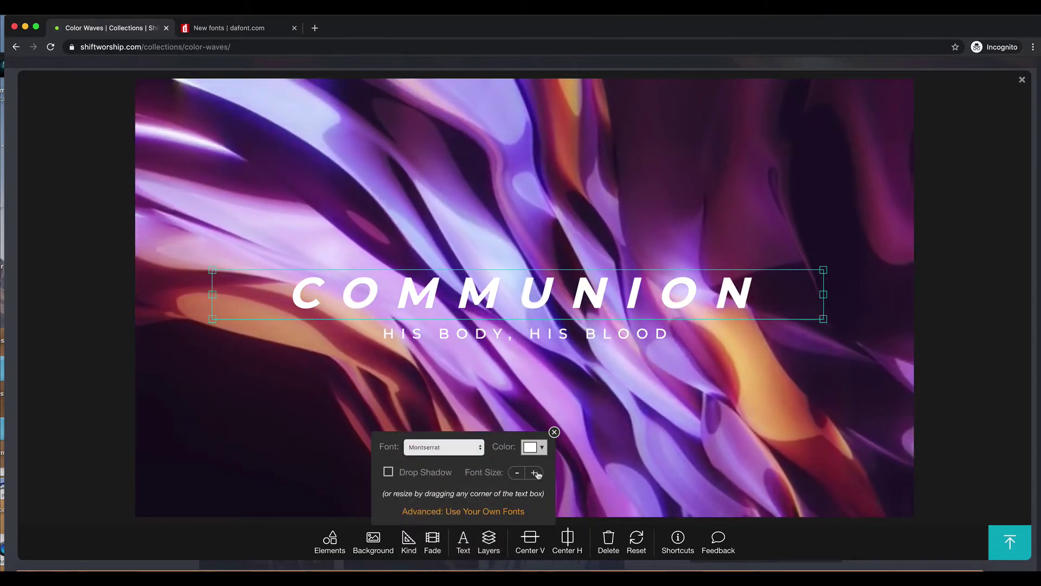
{"action": "left_click", "coordinate": [441, 514]}
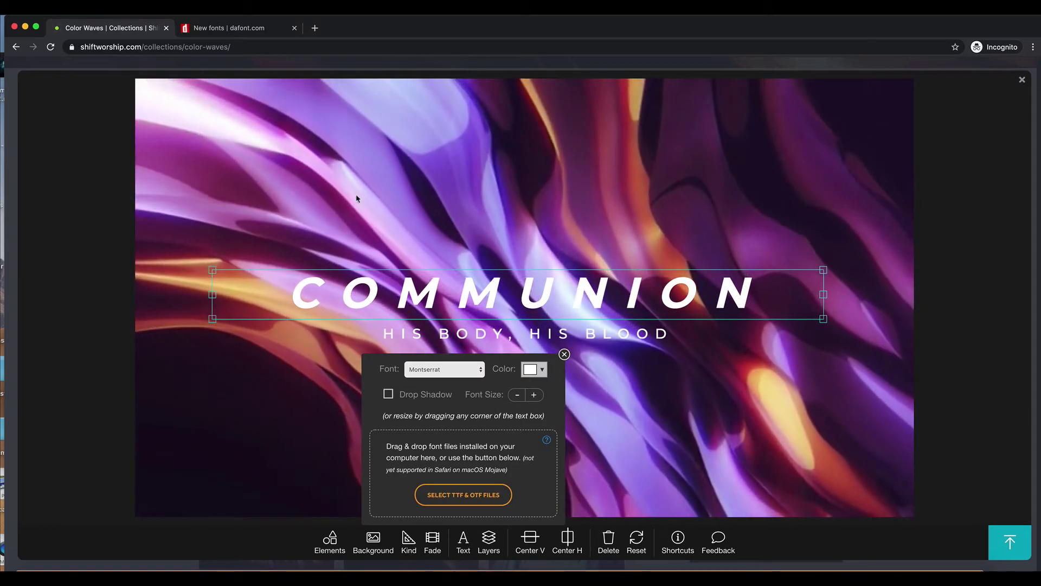
- Switch to the dafont new fonts page and download the Monteners Script font
{"action": "left_click", "coordinate": [235, 30]}
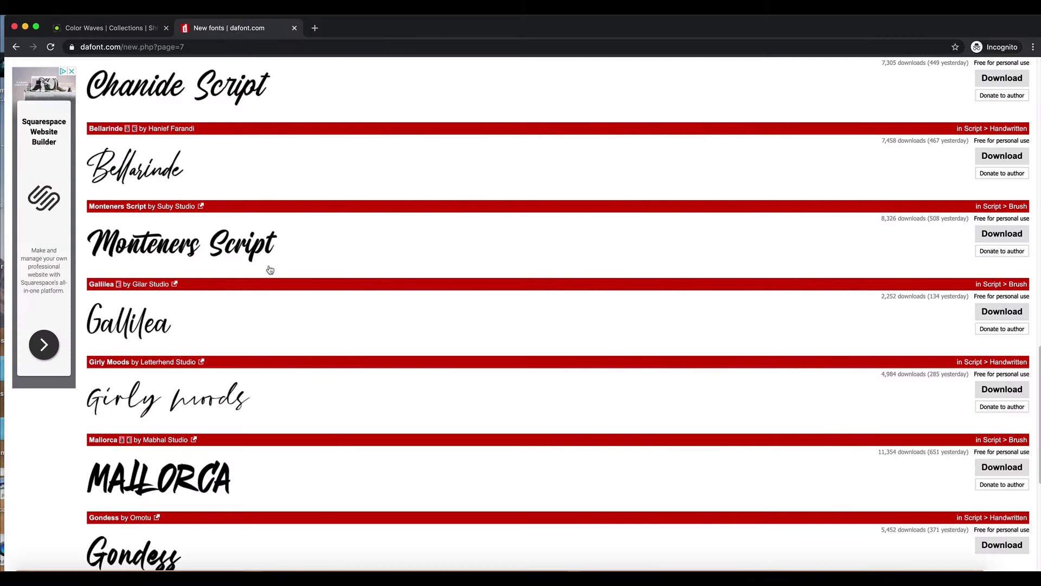
{"action": "scroll", "coordinate": [275, 274], "scroll_direction": "down", "scroll_amount": 1}
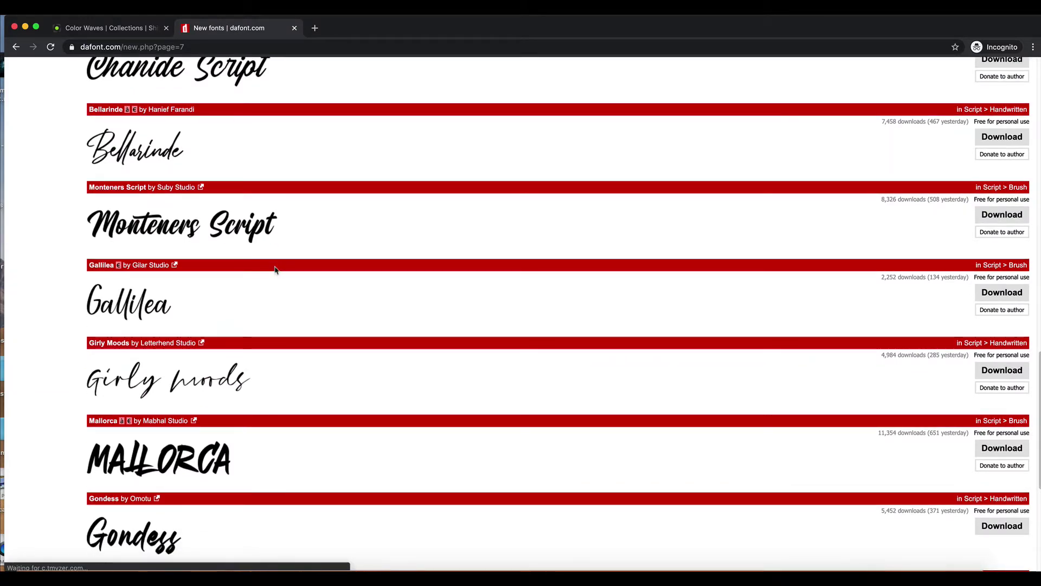
{"action": "scroll", "coordinate": [277, 271], "scroll_direction": "down", "scroll_amount": 3}
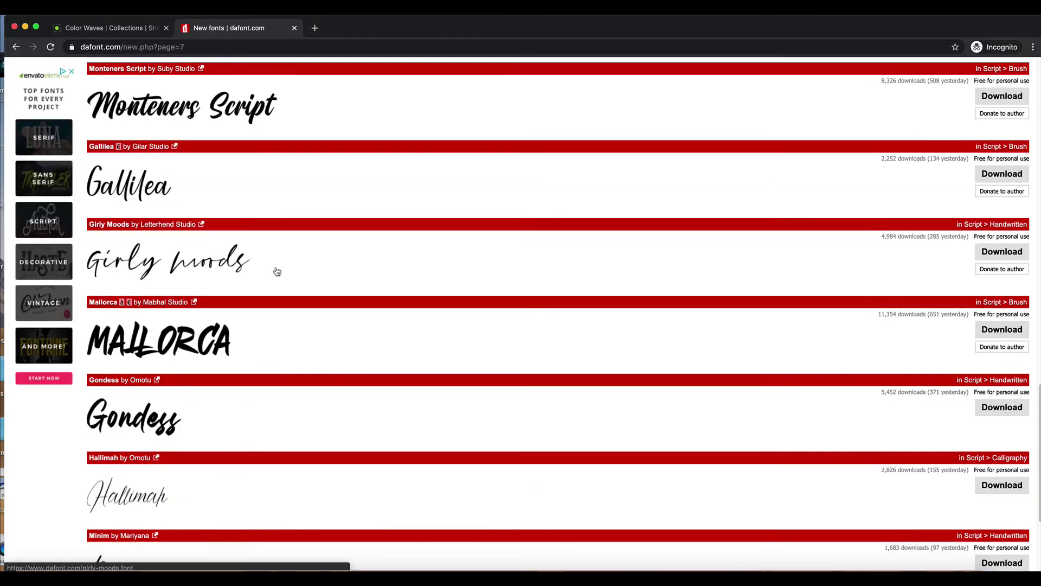
{"action": "scroll", "coordinate": [277, 271], "scroll_direction": "up", "scroll_amount": 1}
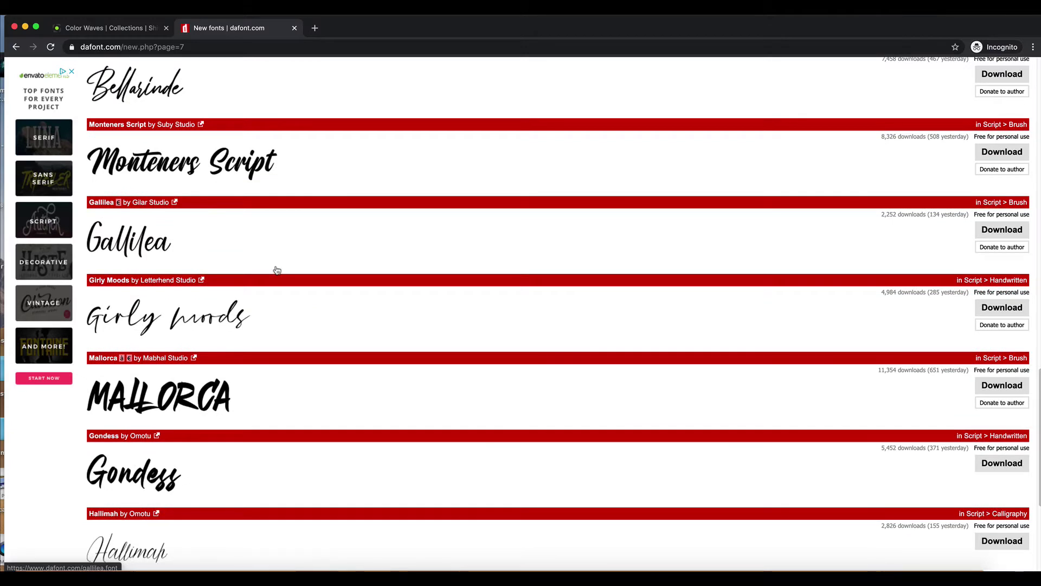
{"action": "scroll", "coordinate": [277, 270], "scroll_direction": "up", "scroll_amount": 1}
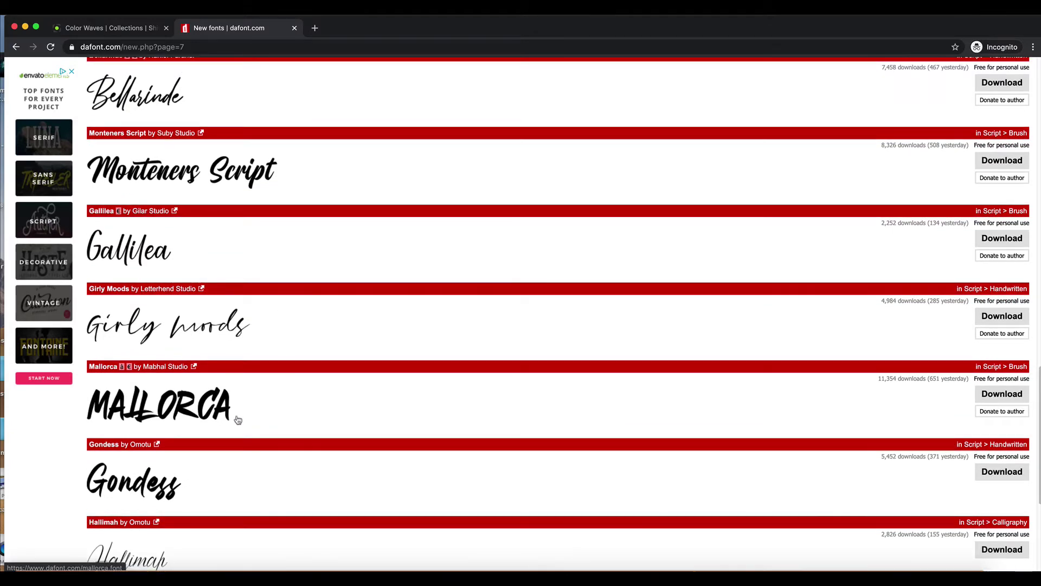
{"action": "left_click", "coordinate": [988, 164]}
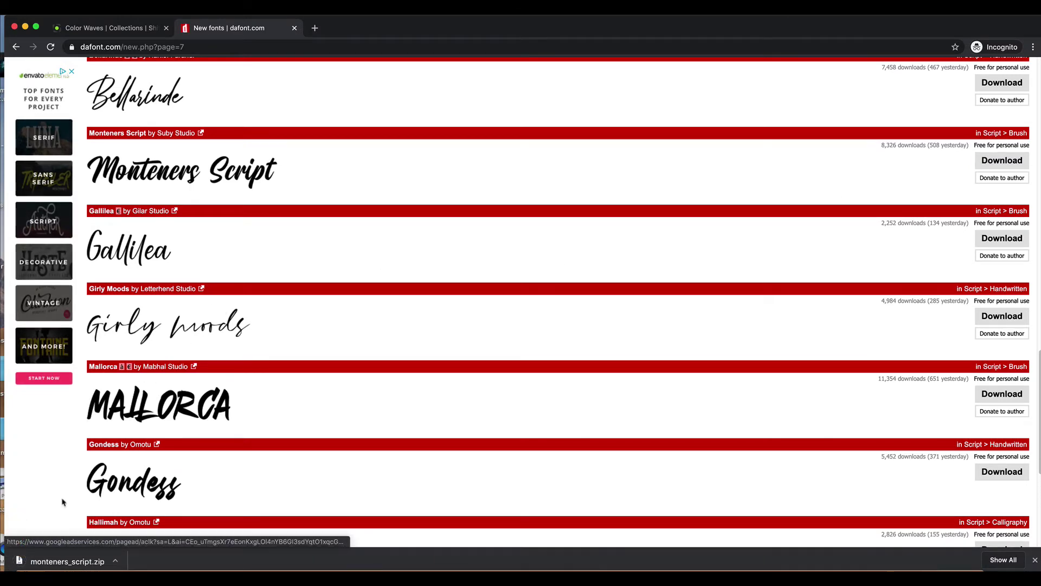
- Extract monteners_script.zip and install MontenersScript-Demo.otf on the computer, then get the font manager window out of the way
{"action": "left_click", "coordinate": [69, 561]}
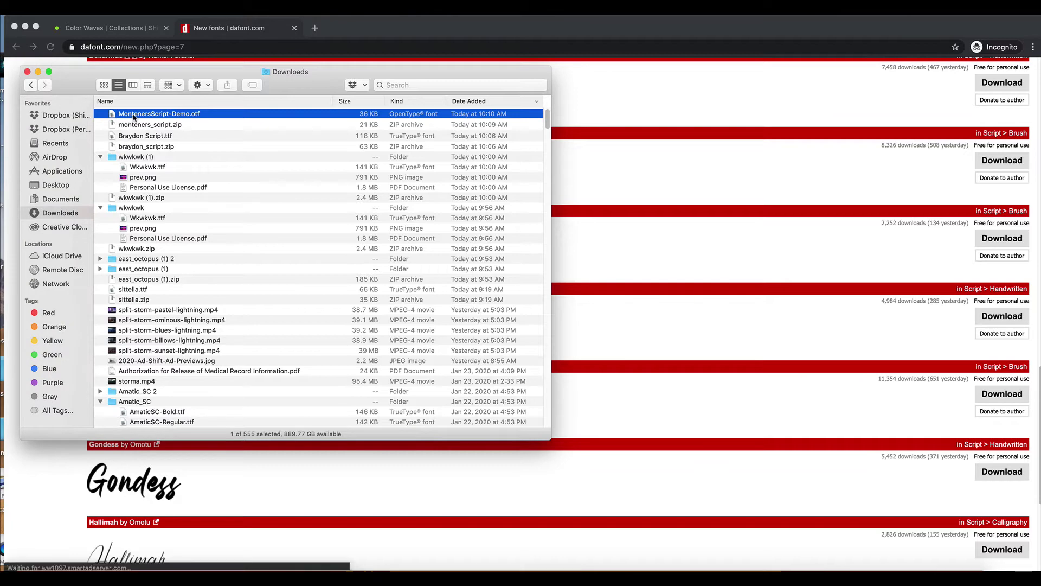
{"action": "double_click", "coordinate": [177, 115]}
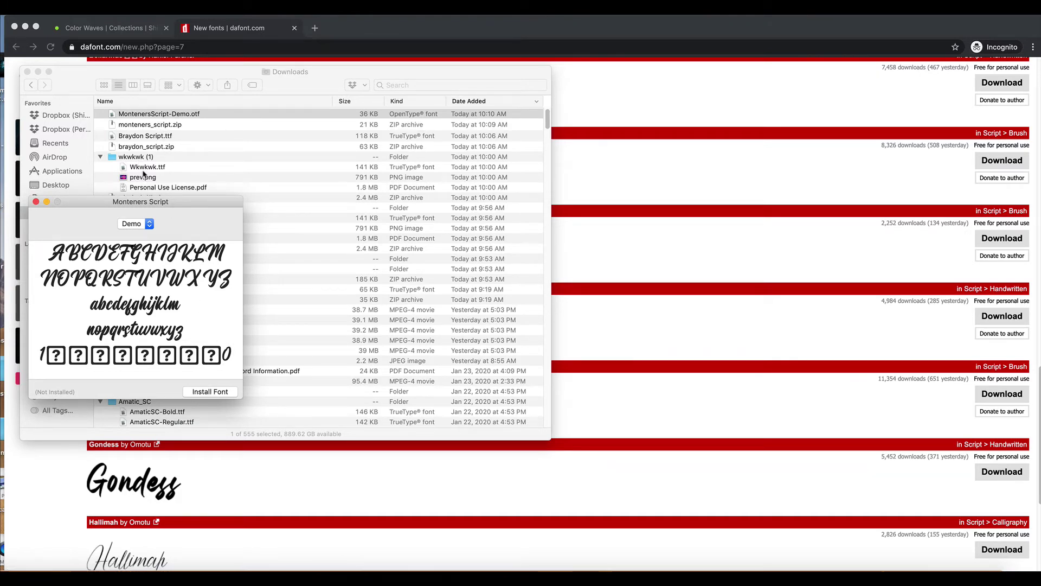
{"action": "left_click", "coordinate": [205, 392]}
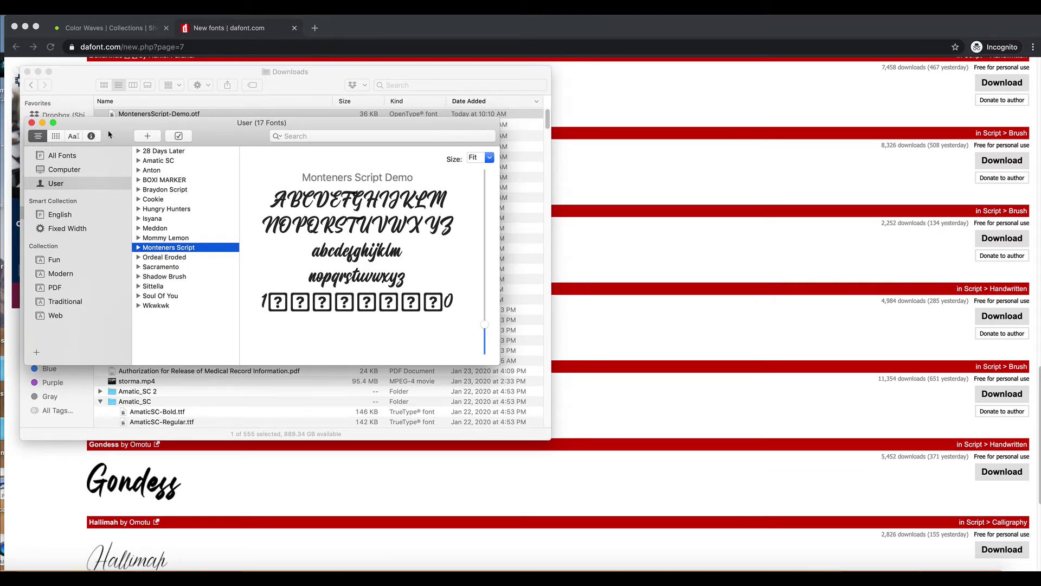
{"action": "left_click_drag", "start_coordinate": [109, 135], "coordinate": [91, 181]}
{"action": "left_click", "coordinate": [8, 167]}
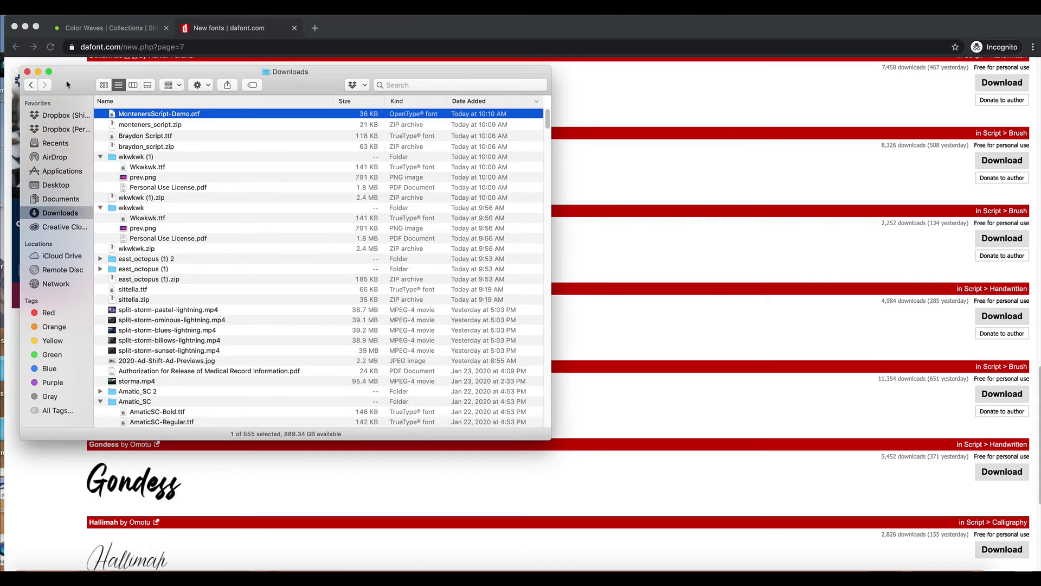
- Return to the Color Waves editor and add MontenersScript-Demo.otf from Downloads as a custom font for the COMMUNION title
{"action": "left_click_drag", "start_coordinate": [68, 84], "coordinate": [0, 106]}
{"action": "left_click", "coordinate": [115, 28]}
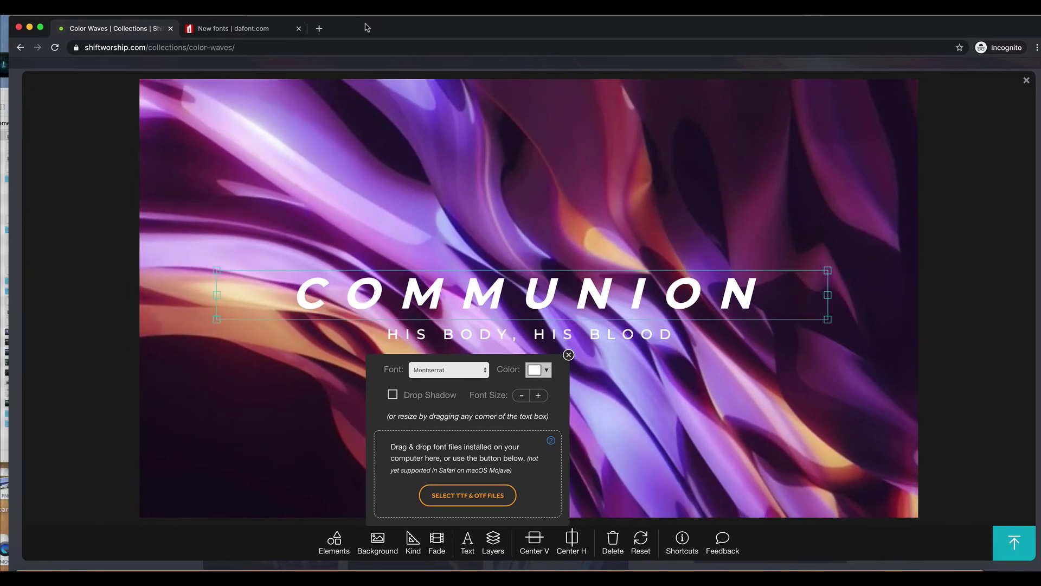
{"action": "left_click_drag", "start_coordinate": [353, 26], "coordinate": [365, 26]}
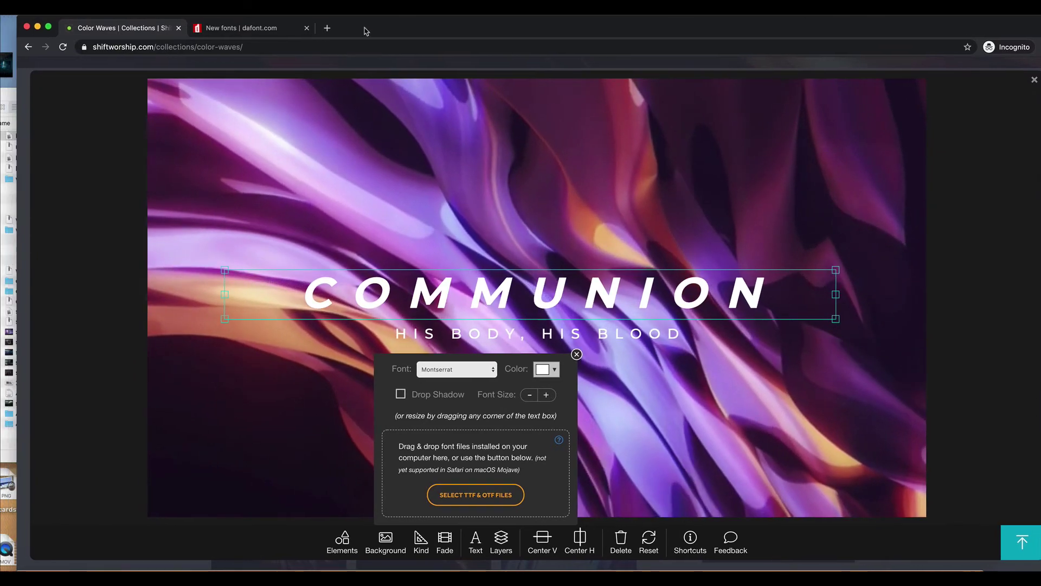
{"action": "left_click", "coordinate": [7, 136]}
{"action": "left_click_drag", "start_coordinate": [7, 136], "coordinate": [494, 481]}
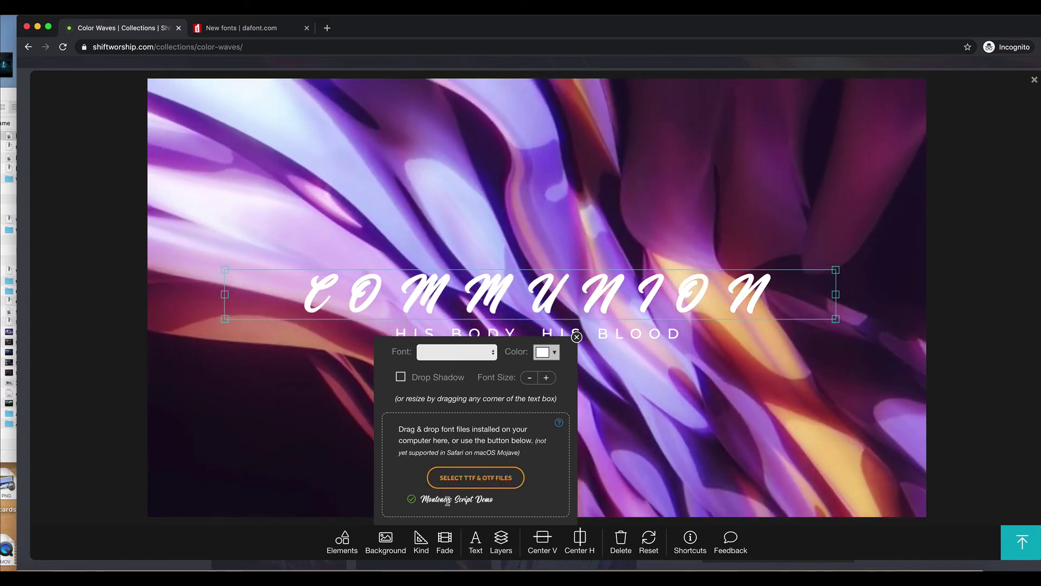
- Scale the COMMUNION title down slightly, reposition it over the subtitle and give it a drop shadow
{"action": "left_click", "coordinate": [576, 338]}
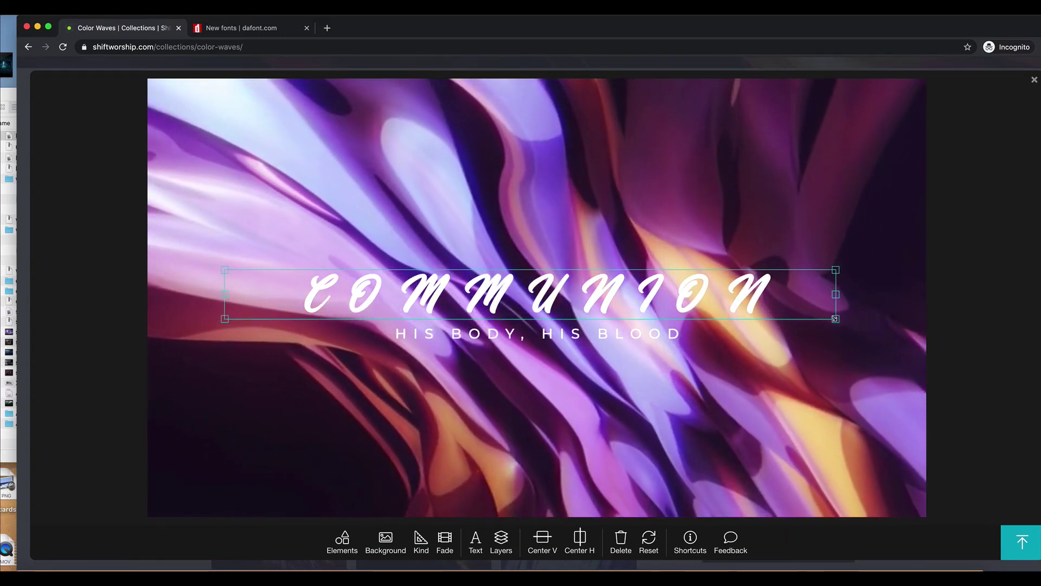
{"action": "left_click_drag", "start_coordinate": [836, 319], "coordinate": [815, 317]}
{"action": "left_click_drag", "start_coordinate": [714, 294], "coordinate": [729, 293]}
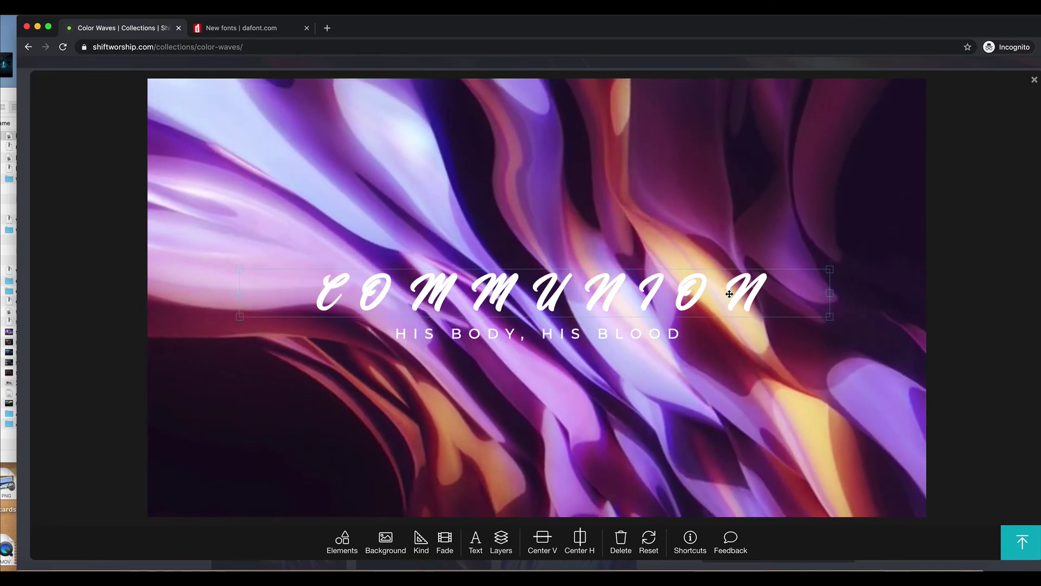
{"action": "left_click", "coordinate": [475, 542]}
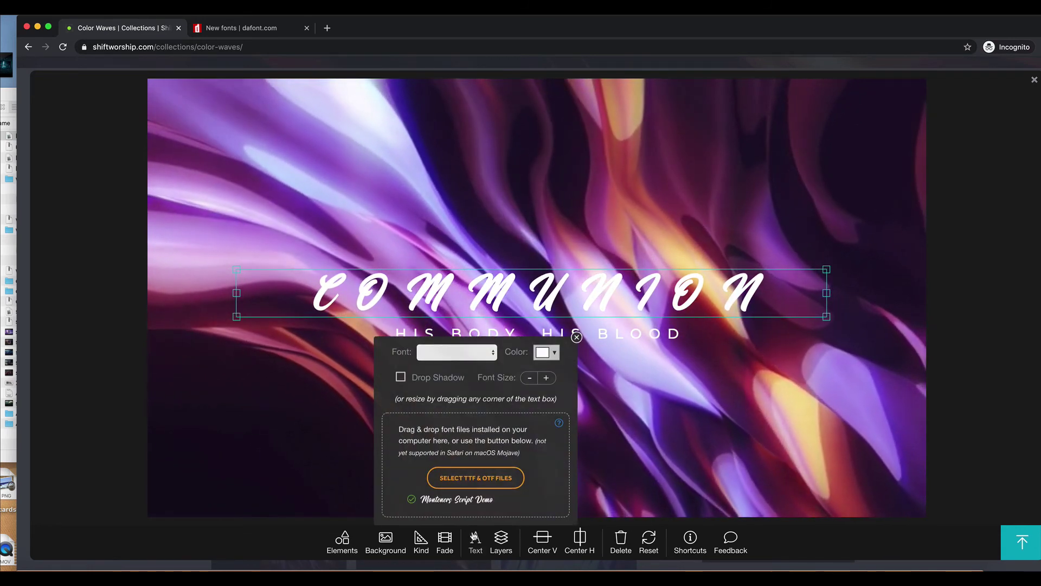
{"action": "left_click", "coordinate": [576, 337]}
- Add the First Street Bible Church logo from the saved personal elements and place it in the lower-left corner of the background
{"action": "left_click", "coordinate": [342, 539]}
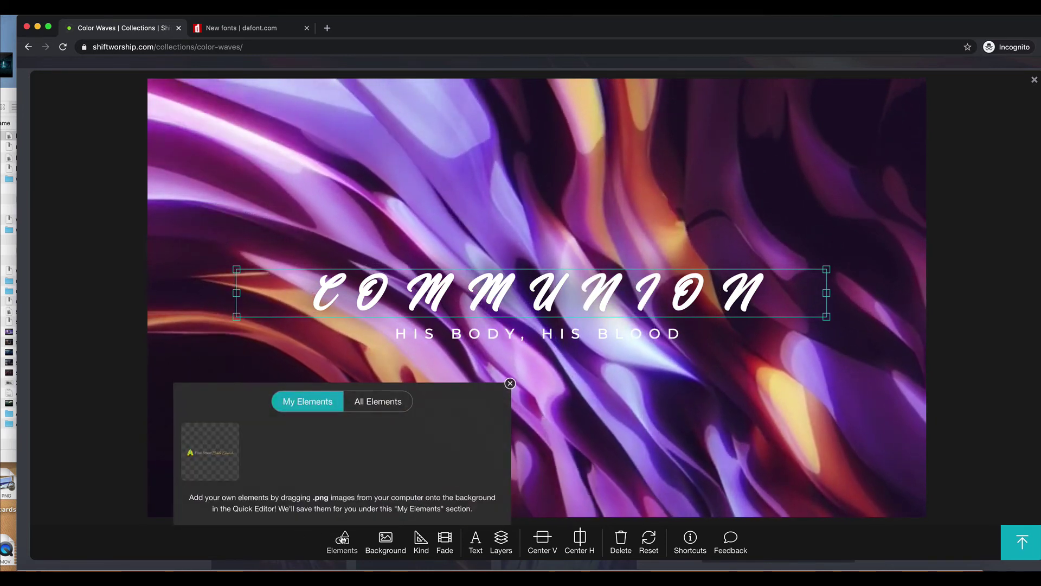
{"action": "left_click", "coordinate": [206, 456]}
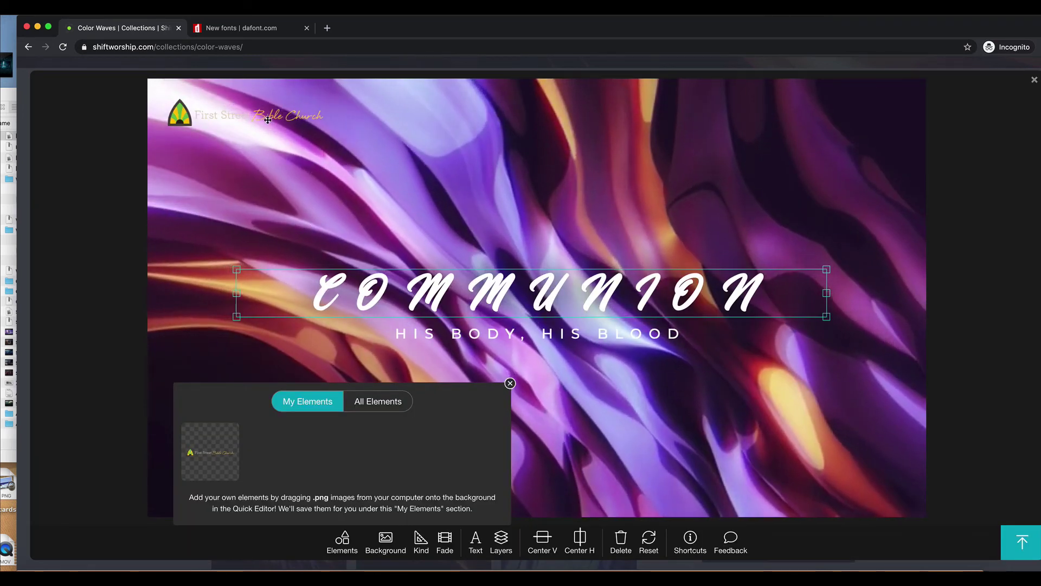
{"action": "left_click", "coordinate": [274, 177]}
{"action": "left_click", "coordinate": [269, 104]}
{"action": "left_click_drag", "start_coordinate": [269, 104], "coordinate": [347, 472]}
- Add the white rectangular frame from the full elements library and resize it to surround the COMMUNION title and its subtitle
{"action": "left_click", "coordinate": [342, 538]}
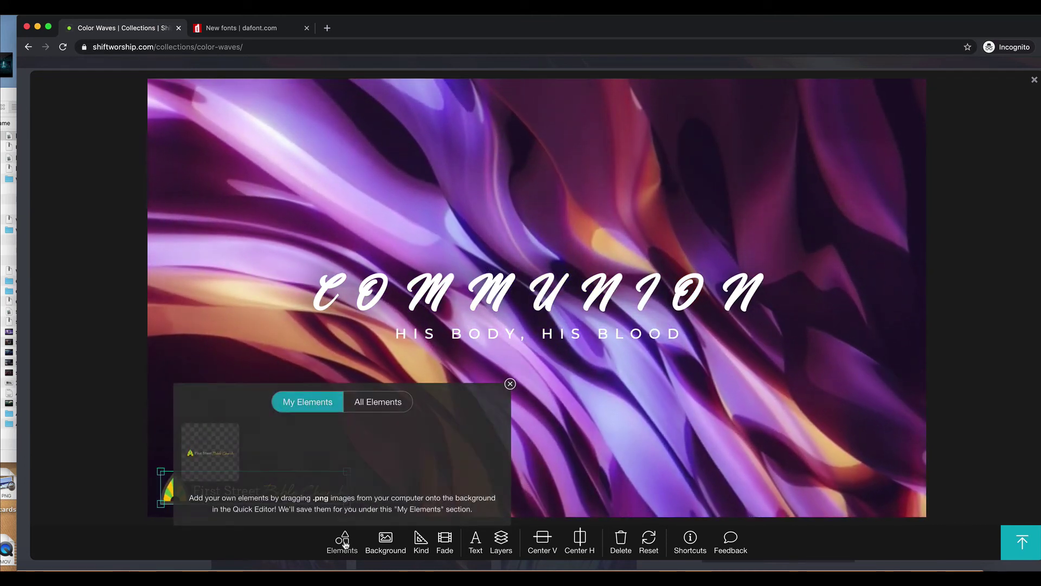
{"action": "left_click", "coordinate": [374, 400]}
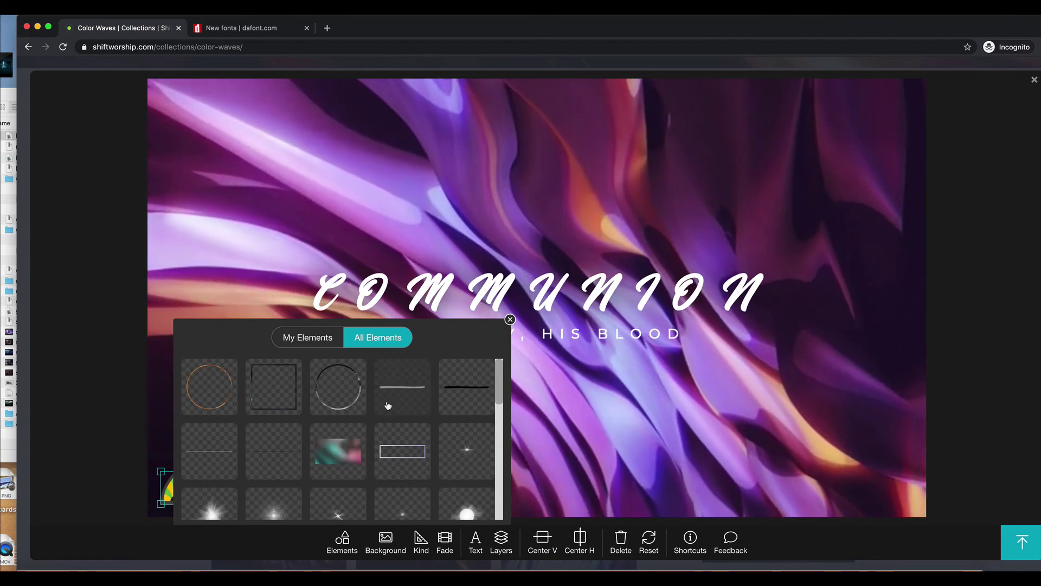
{"action": "left_click", "coordinate": [402, 457]}
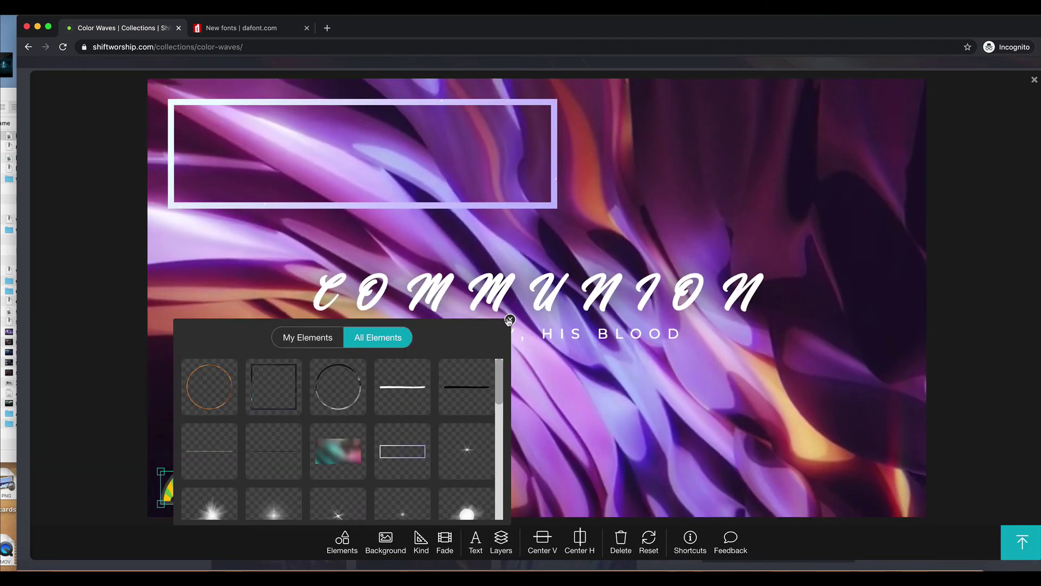
{"action": "left_click_drag", "start_coordinate": [511, 169], "coordinate": [652, 314]}
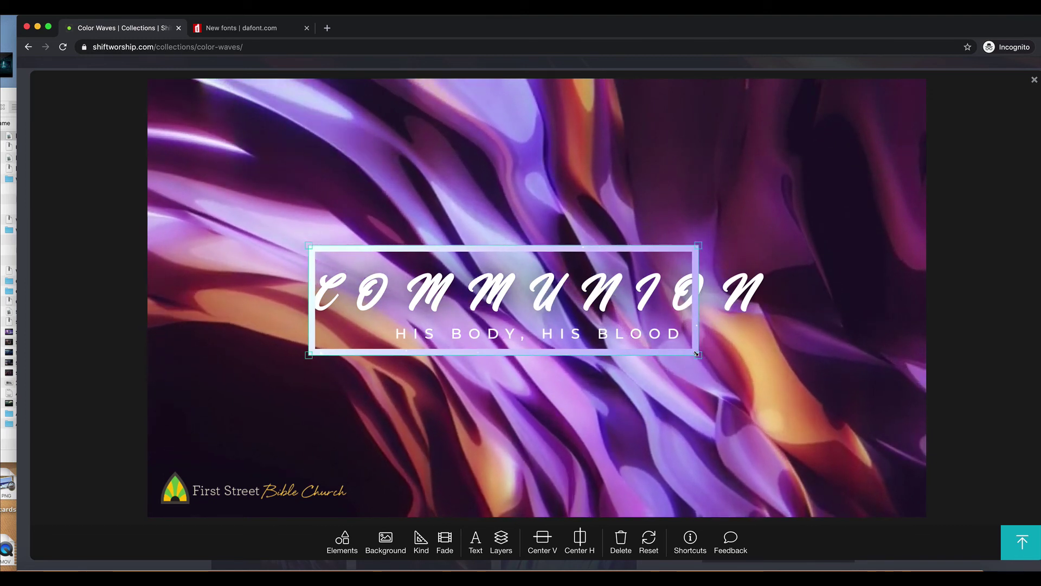
{"action": "left_click_drag", "start_coordinate": [698, 354], "coordinate": [671, 349]}
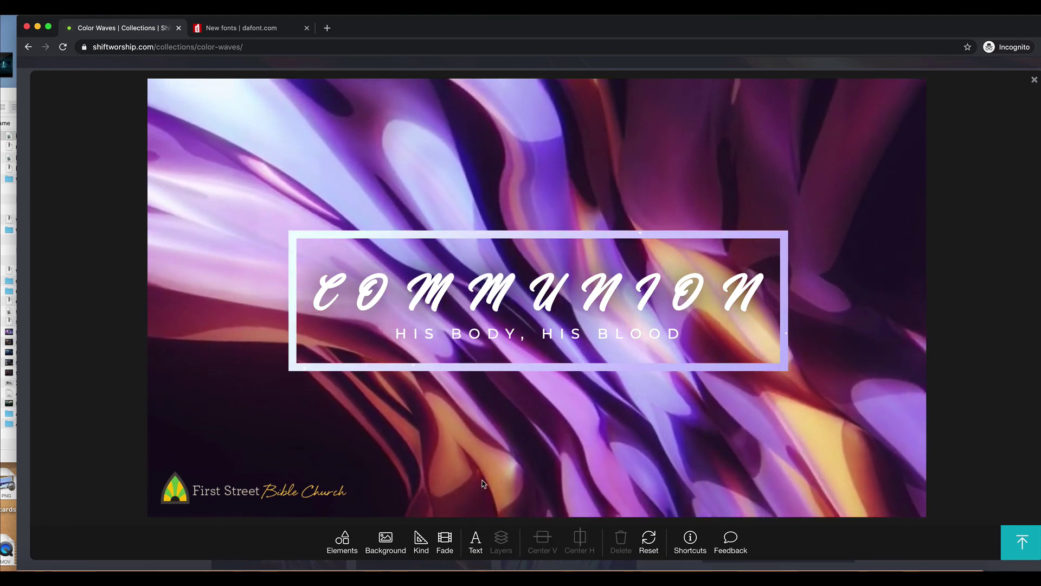